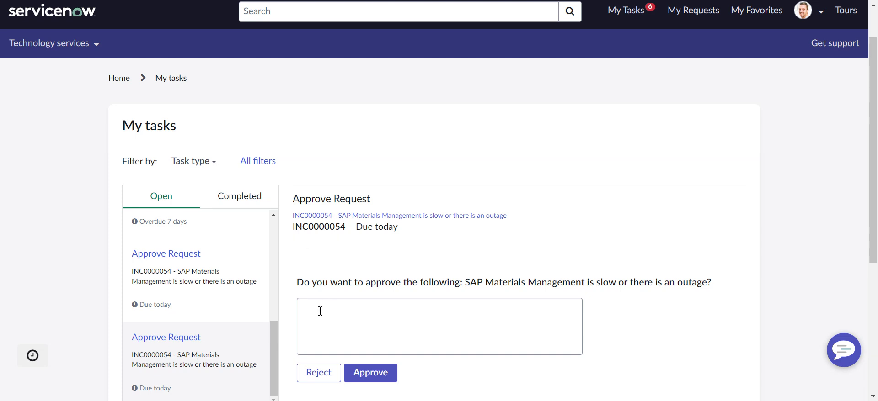
# Switch to the incident record's instance window, search the navigator for "to-do" and open the To-dos Configuration list
pyautogui.scroll(-1, 320, 311)
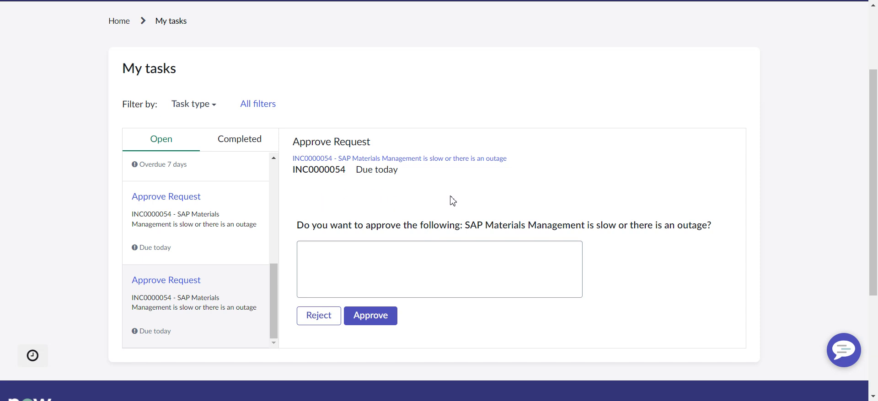
pyautogui.scroll(2, 452, 201)
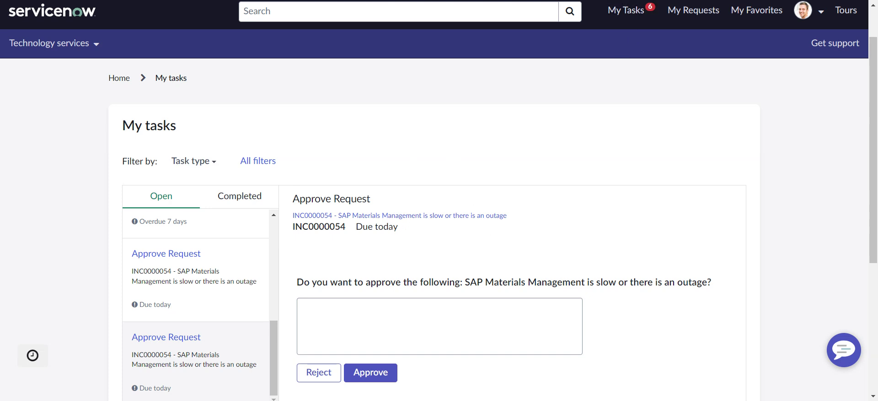
pyautogui.click(640, 0)
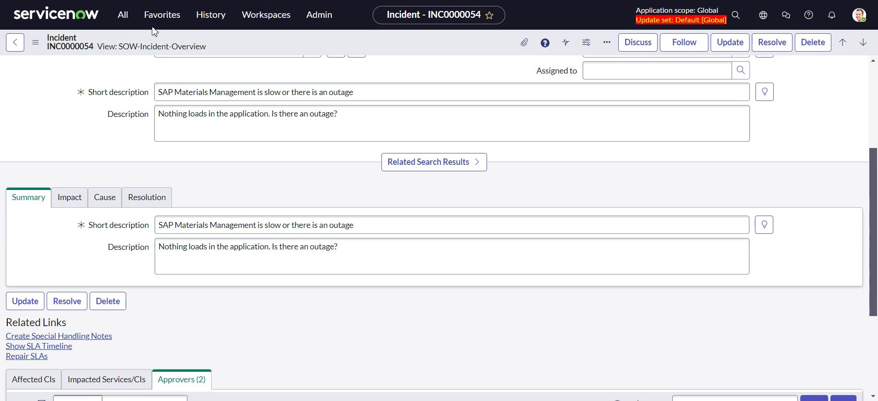
pyautogui.click(123, 14)
pyautogui.click(168, 45)
pyautogui.write('tod')
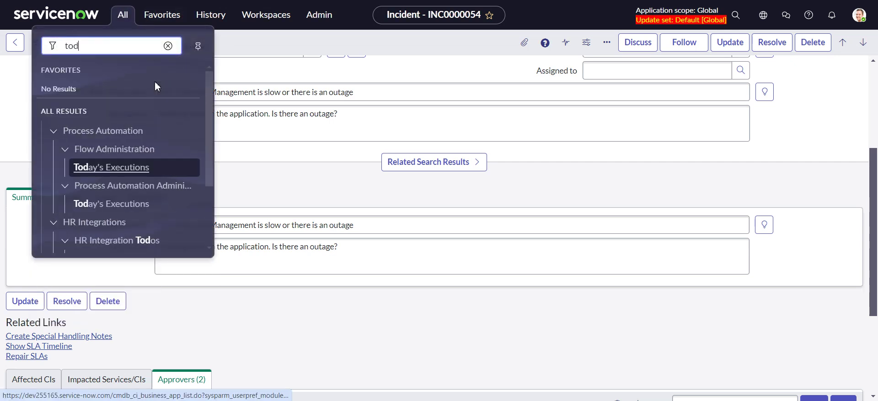
pyautogui.press('BackSpace')
pyautogui.write('-do')
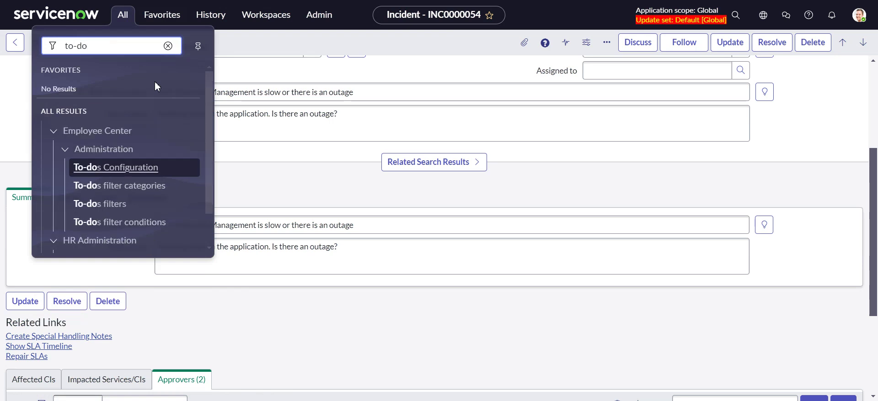
pyautogui.click(120, 168)
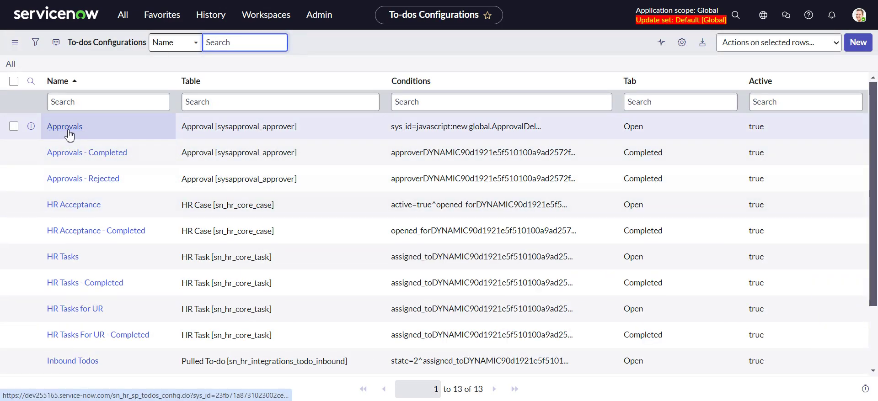
# Open the Approvals to-do configuration and, from its related task configurations, open the Request record
pyautogui.click(67, 130)
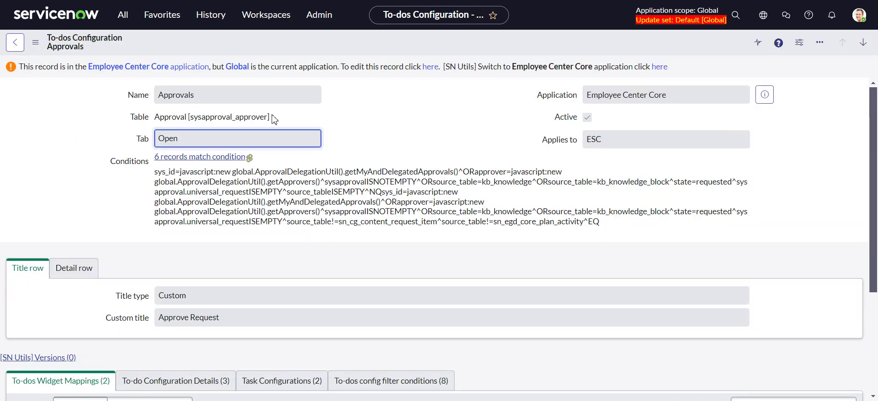
pyautogui.scroll(-3, 319, 201)
pyautogui.scroll(3, 303, 170)
pyautogui.scroll(-3, 145, 105)
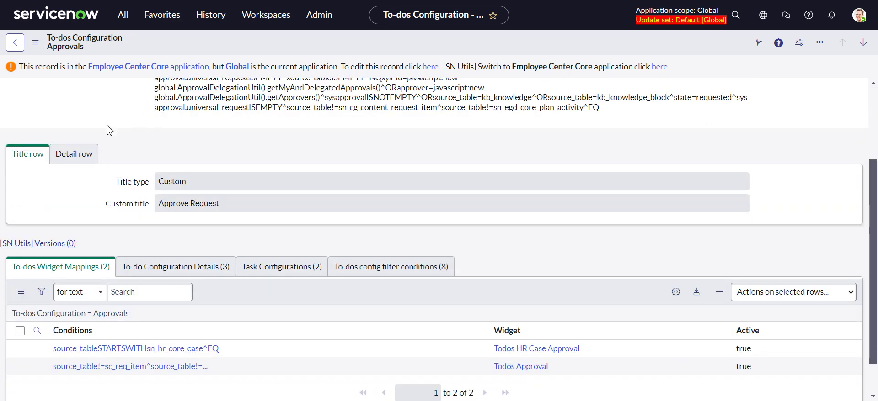
pyautogui.click(273, 270)
pyautogui.scroll(-2, 274, 274)
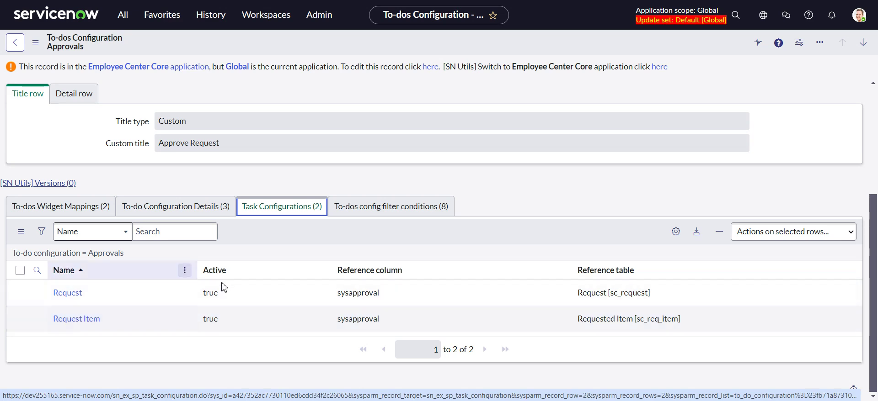
pyautogui.click(75, 296)
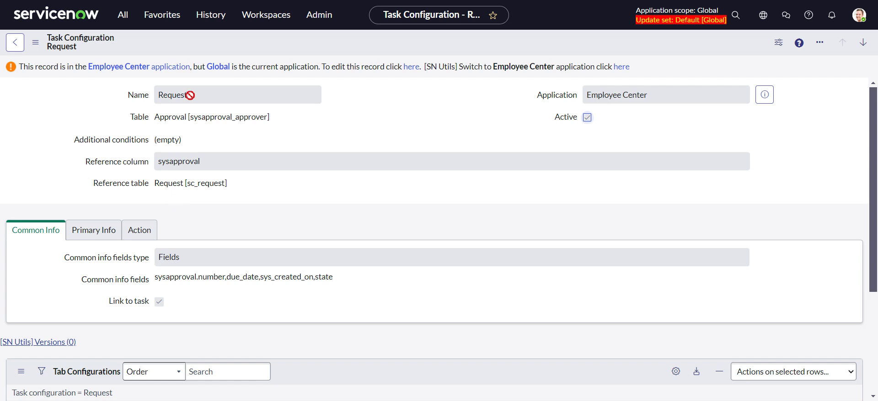
# Switch to the Employee Center application scope and insert a copy of the Request task configuration named Incident, staying on the new record
pyautogui.click(622, 67)
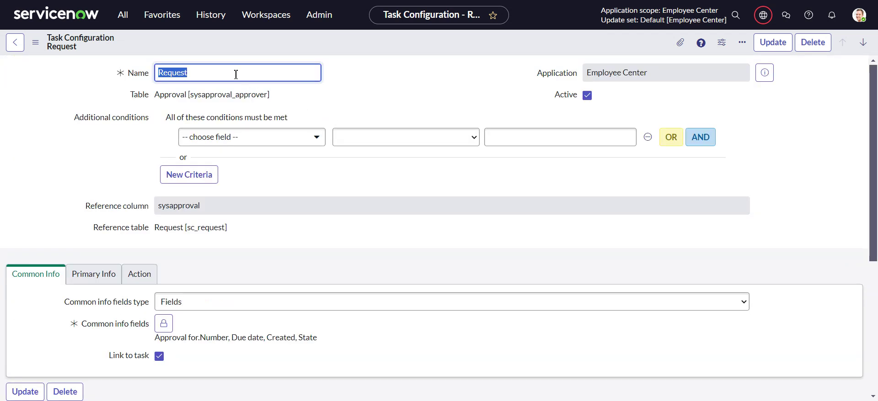
pyautogui.click(236, 74)
pyautogui.hotkey('ctrl', 'a')
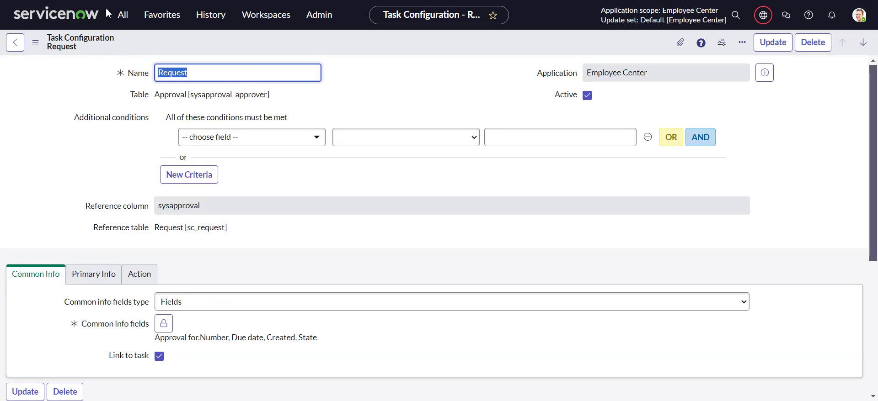
pyautogui.write('Incident')
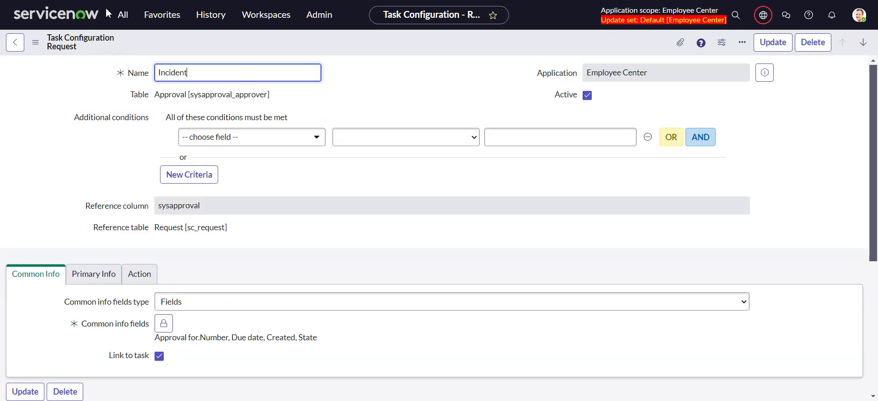
pyautogui.click(381, 82)
pyautogui.rightClick(368, 43)
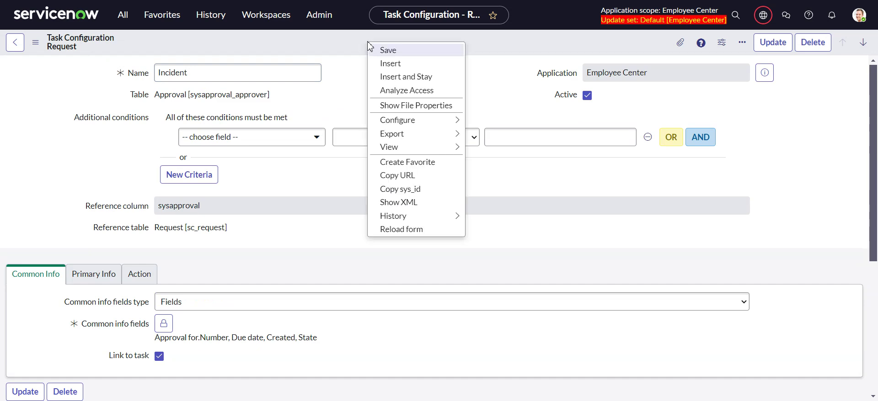
pyautogui.click(409, 77)
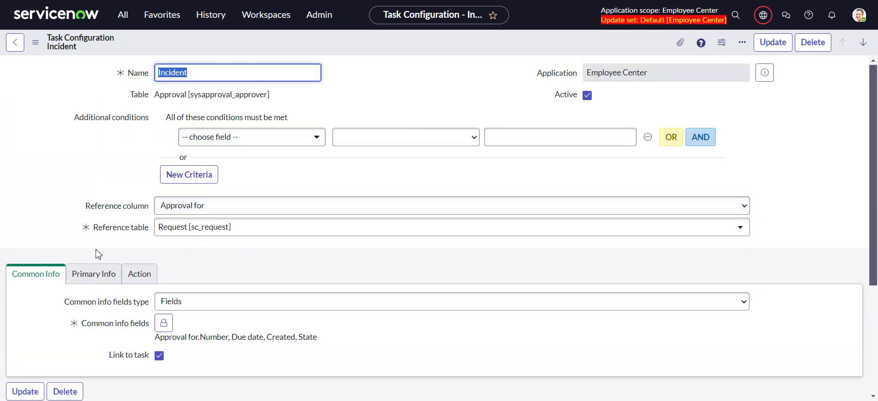
# Set the Incident task configuration's reference table to Incident [incident] and save the record
pyautogui.click(199, 235)
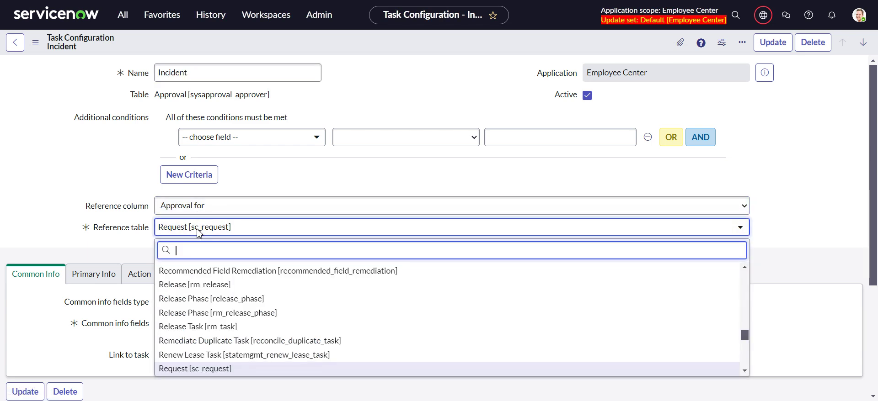
pyautogui.write('incident')
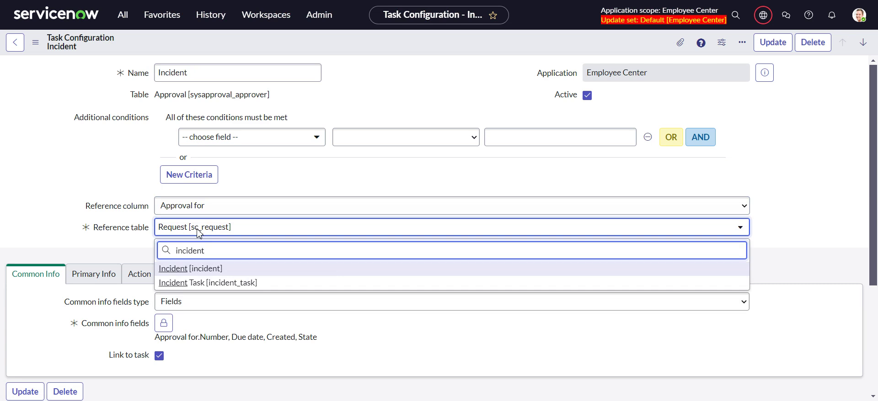
pyautogui.click(204, 270)
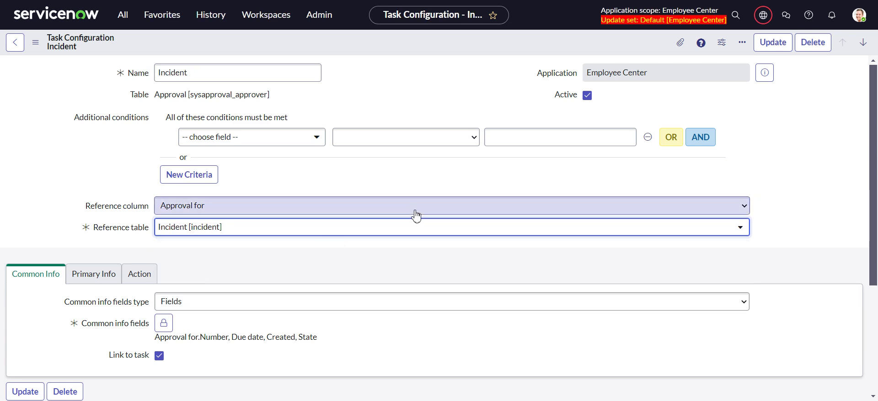
pyautogui.rightClick(571, 45)
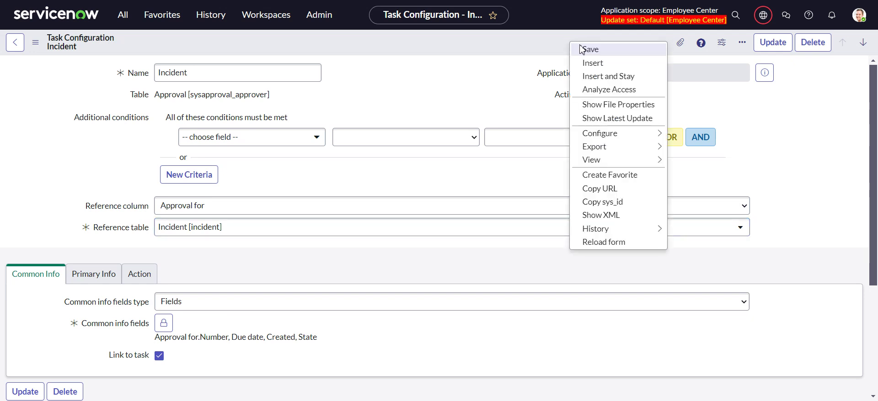
pyautogui.click(580, 48)
# Add Short description and Description to the primary info's reference table fields of the Incident task configuration and save
pyautogui.scroll(-3, 426, 143)
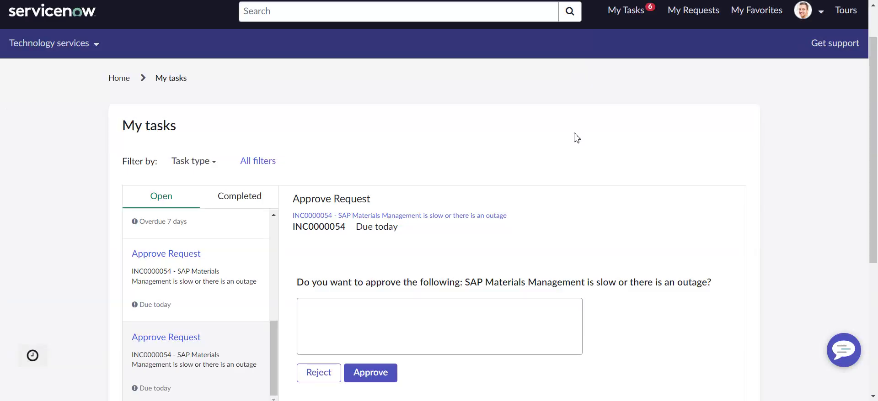
pyautogui.scroll(-3, 514, 300)
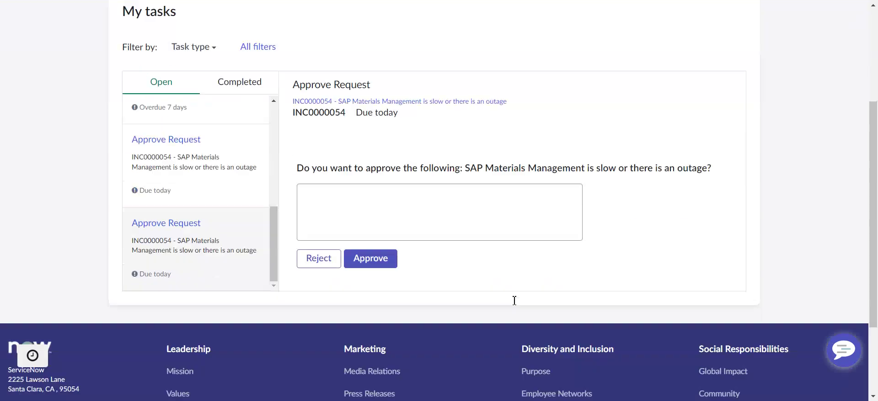
pyautogui.scroll(3, 514, 301)
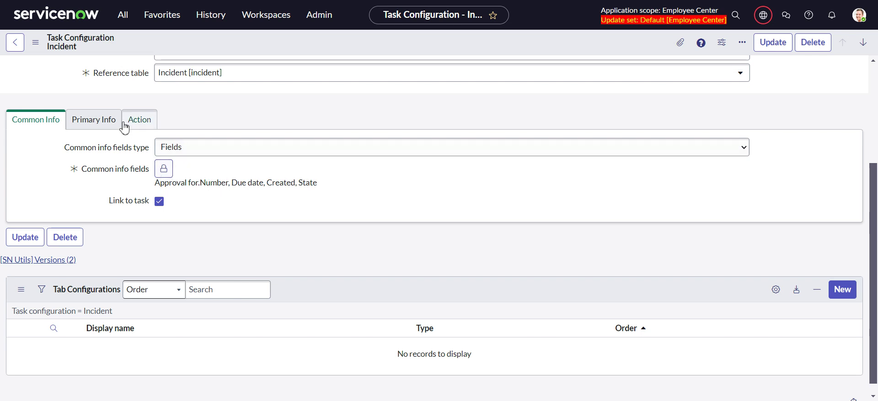
pyautogui.click(95, 131)
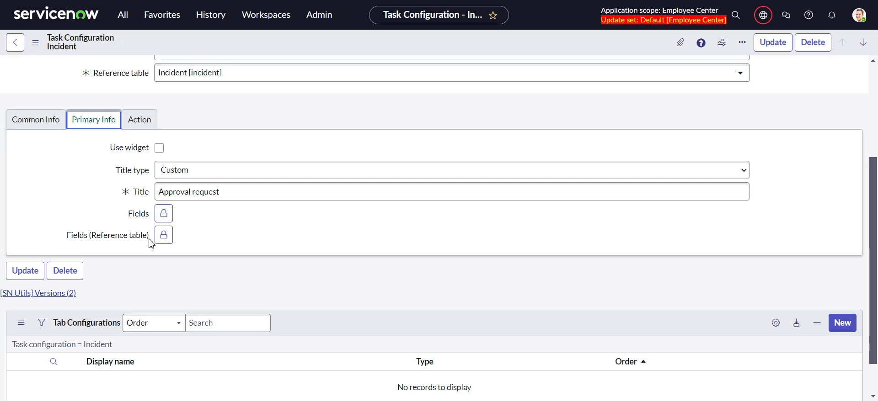
pyautogui.click(164, 235)
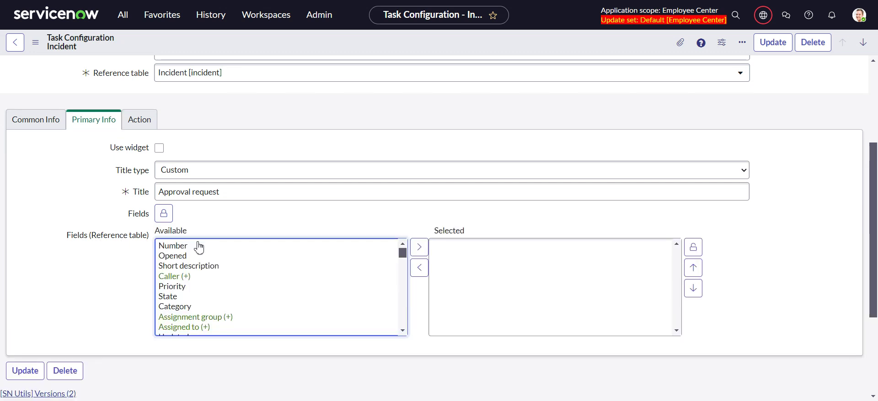
pyautogui.click(226, 286)
pyautogui.click(220, 297)
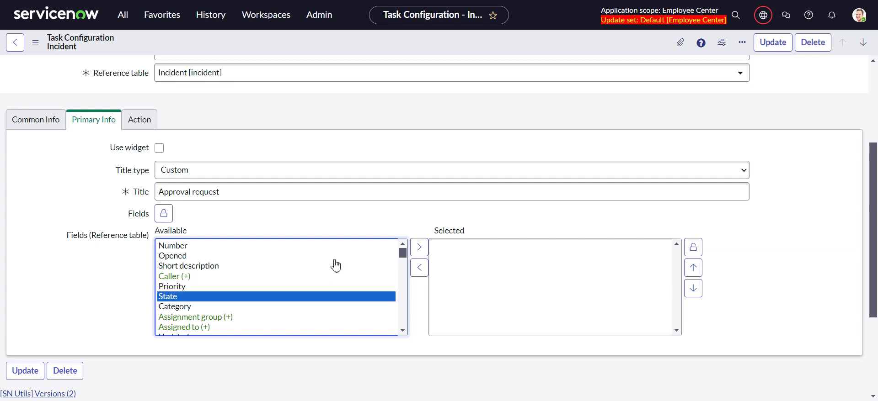
pyautogui.click(224, 267)
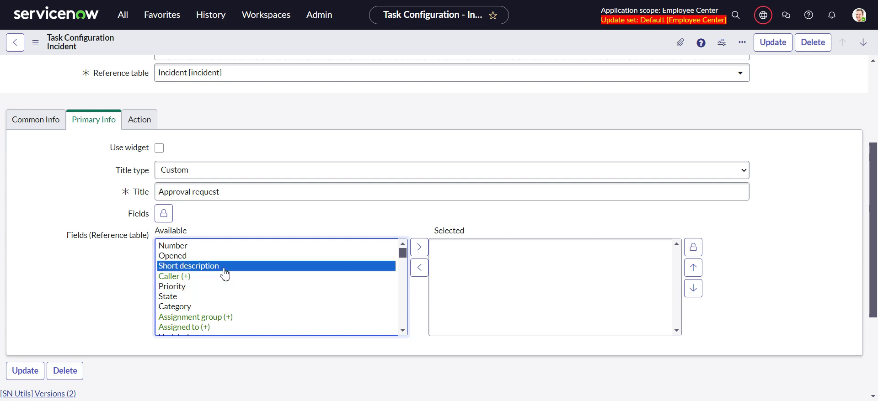
pyautogui.click(417, 248)
pyautogui.click(288, 297)
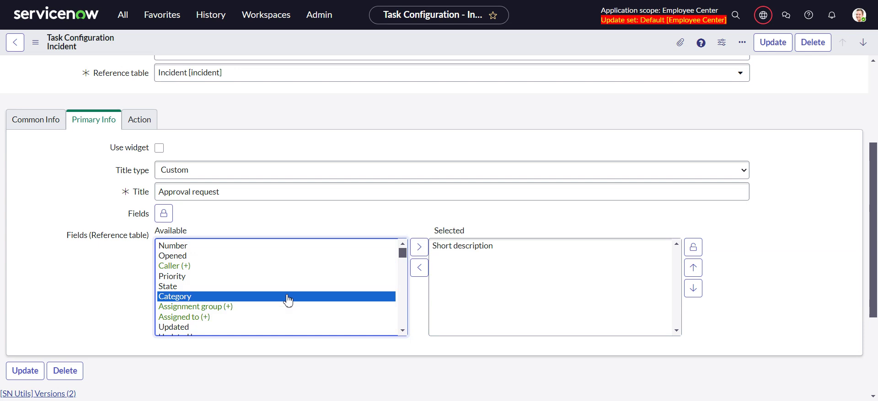
pyautogui.write('desc')
pyautogui.click(419, 247)
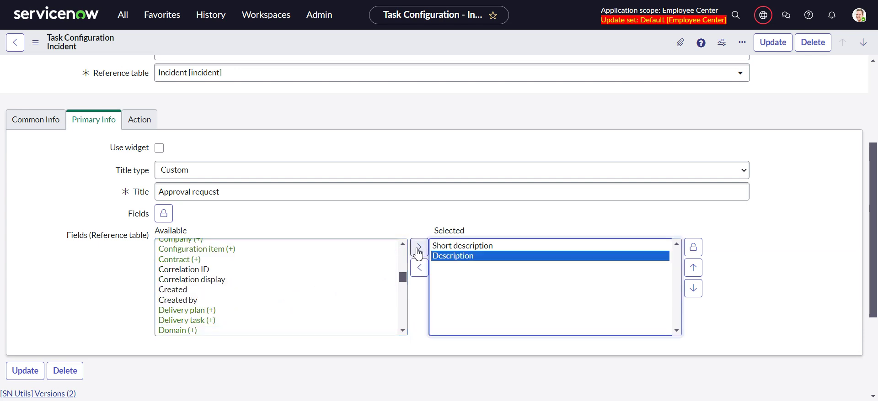
pyautogui.rightClick(553, 46)
pyautogui.click(561, 43)
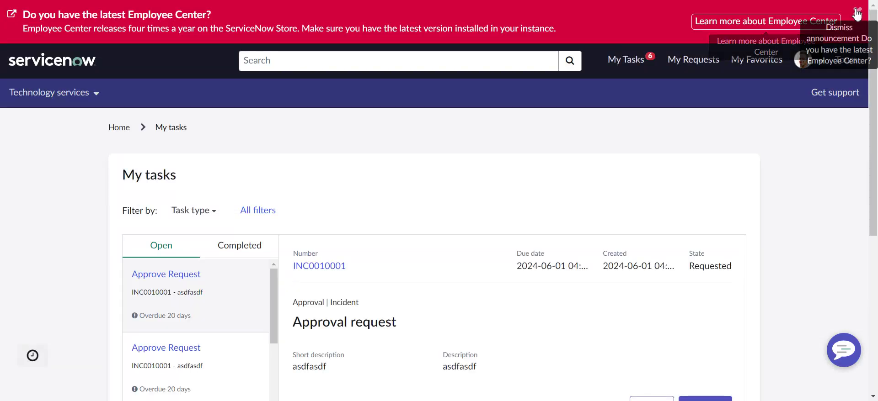
# Dismiss the Employee Center version announcement and view the first incident approval's details on the My tasks page
pyautogui.click(858, 11)
pyautogui.scroll(-3, 564, 170)
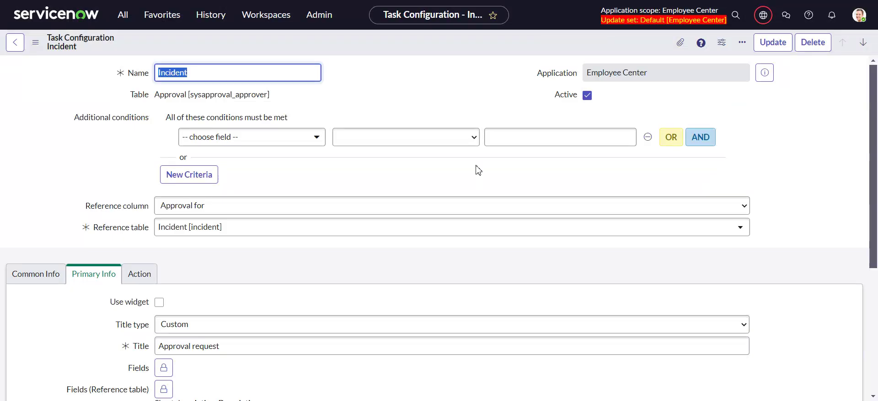
# Add Domain Path, Follow up, Parent, Resolved by and Resolved to the primary info's reference table fields and save
pyautogui.scroll(-1, 337, 241)
pyautogui.click(163, 309)
pyautogui.scroll(-1, 167, 337)
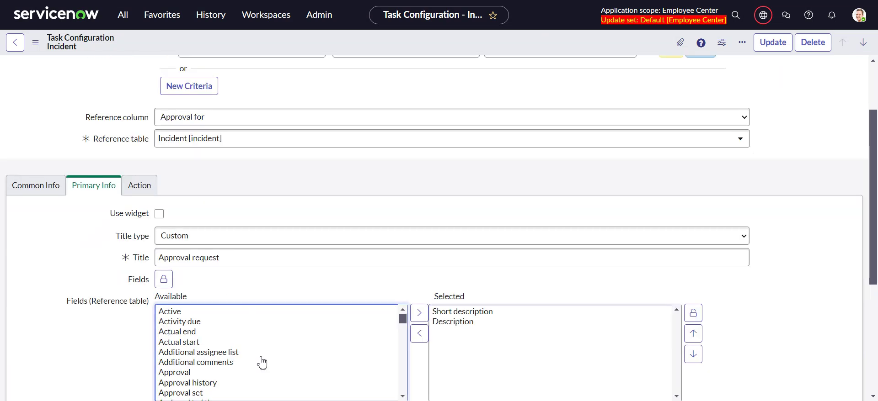
pyautogui.scroll(-6, 255, 364)
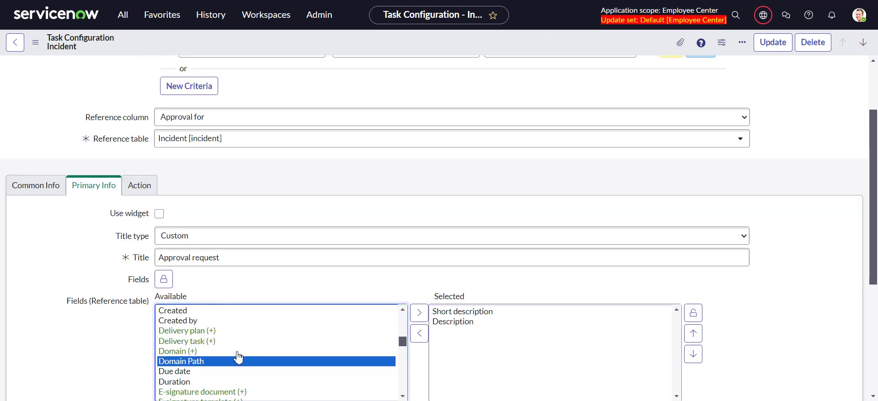
pyautogui.click(419, 313)
pyautogui.click(195, 376)
pyautogui.click(418, 313)
pyautogui.click(247, 367)
pyautogui.click(419, 333)
pyautogui.scroll(-3, 216, 388)
pyautogui.click(195, 365)
pyautogui.click(419, 334)
pyautogui.click(374, 355)
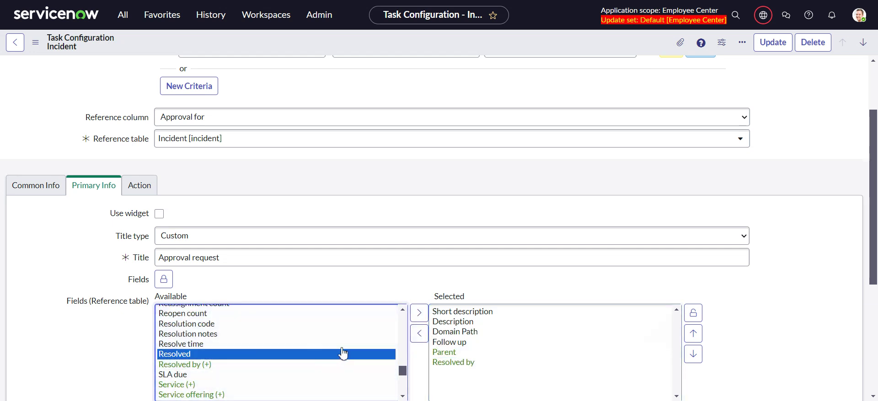
pyautogui.click(420, 333)
pyautogui.rightClick(481, 37)
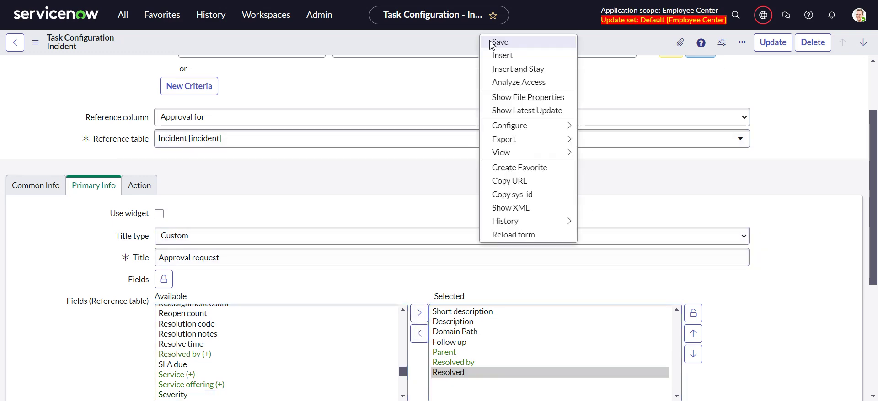
pyautogui.click(499, 42)
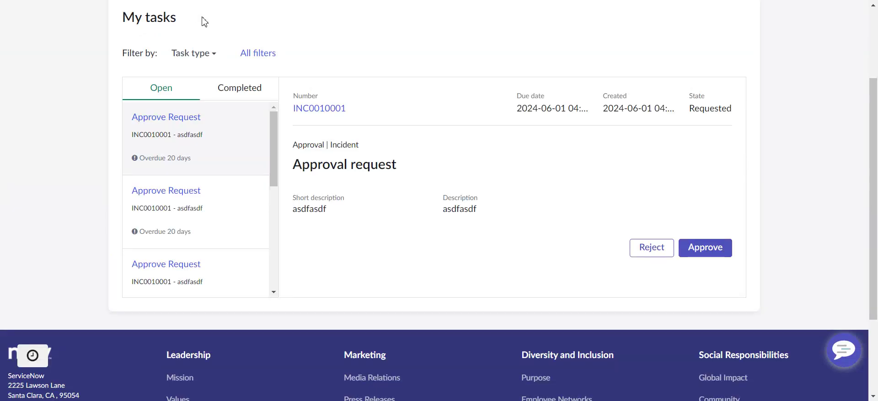
# Refresh the My tasks page and expand the approval request to show all of its configured fields
pyautogui.press('F5')
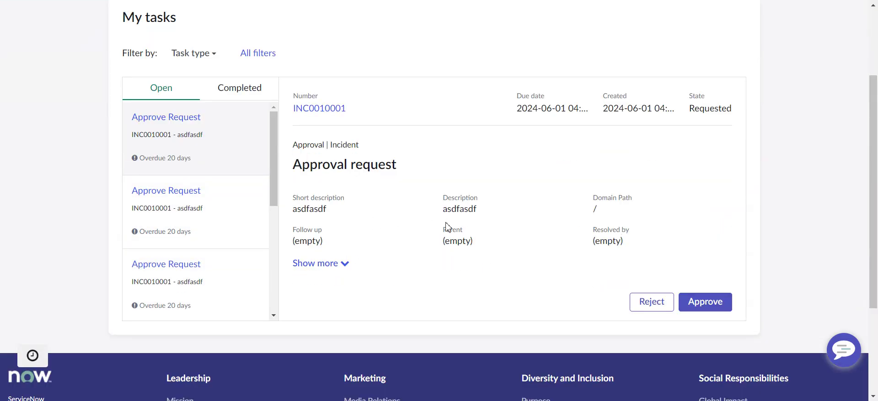
pyautogui.click(335, 264)
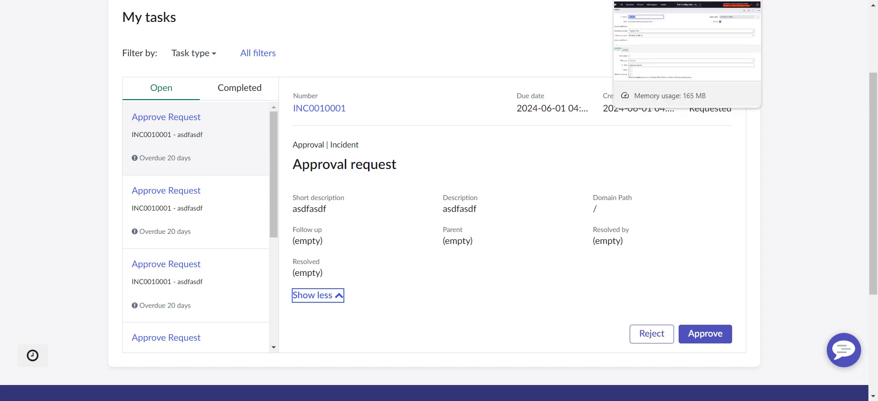
# Return to the primary info settings of the Incident task configuration
pyautogui.click(640, 0)
pyautogui.scroll(-3, 311, 252)
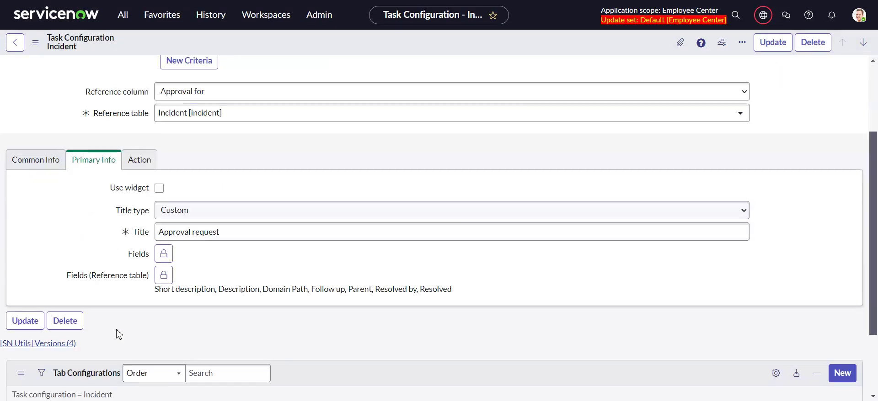